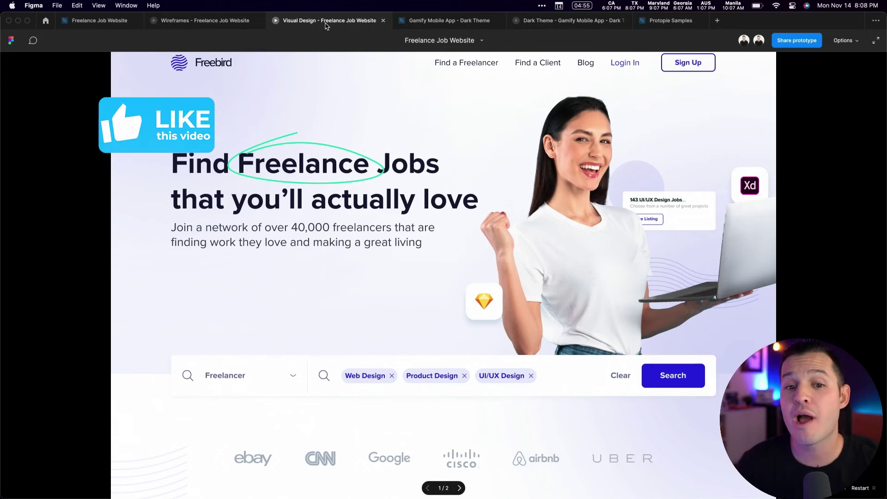
scroll(648, 206, down, 10)
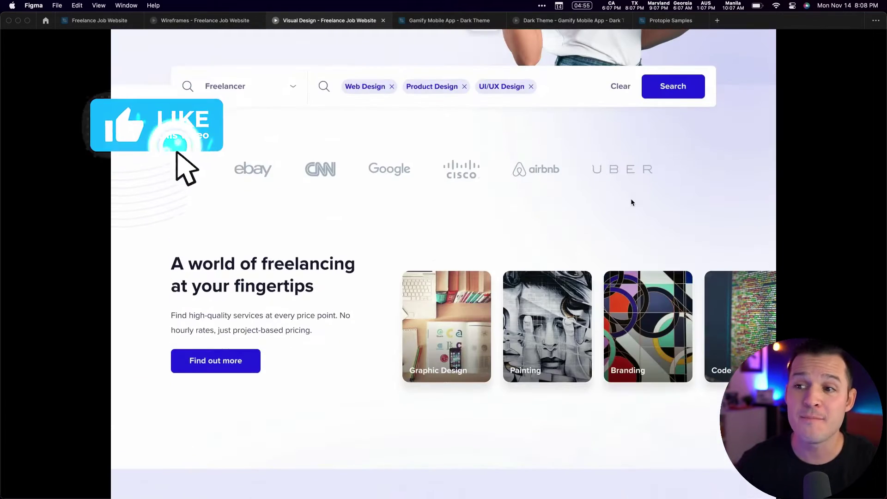
scroll(631, 201, down, 2)
scroll(629, 202, up, 2)
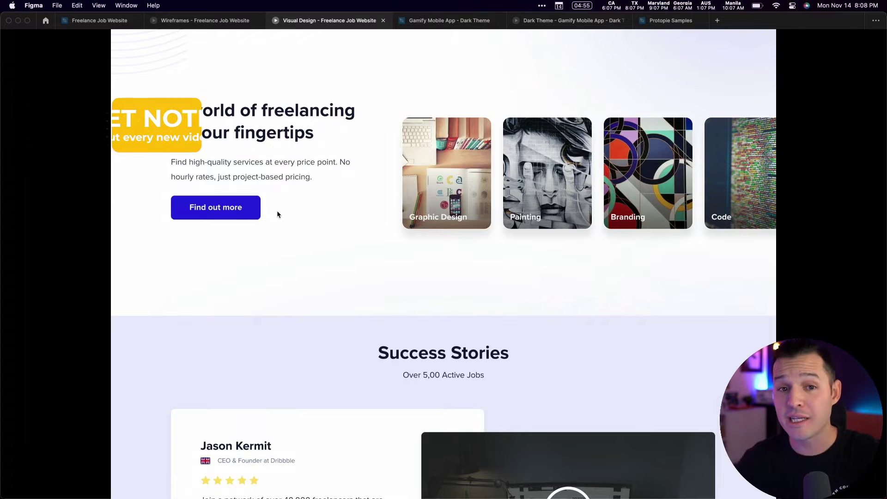
scroll(276, 213, down, 5)
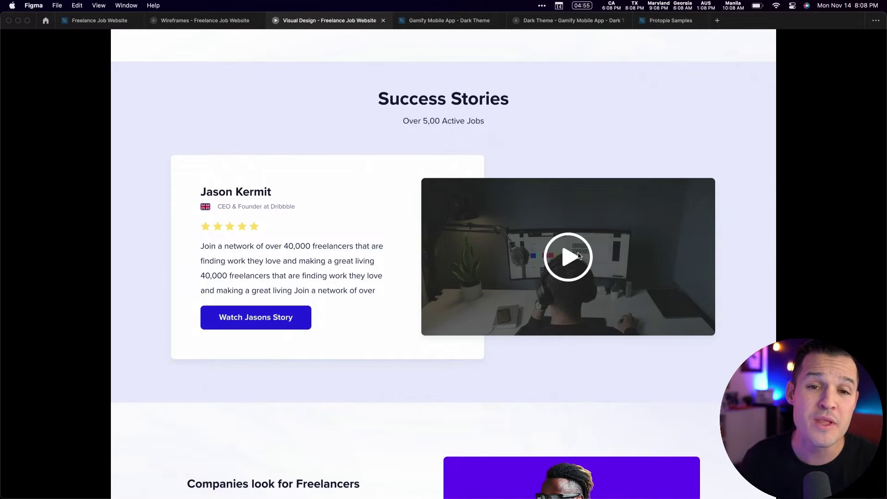
scroll(525, 277, down, 5)
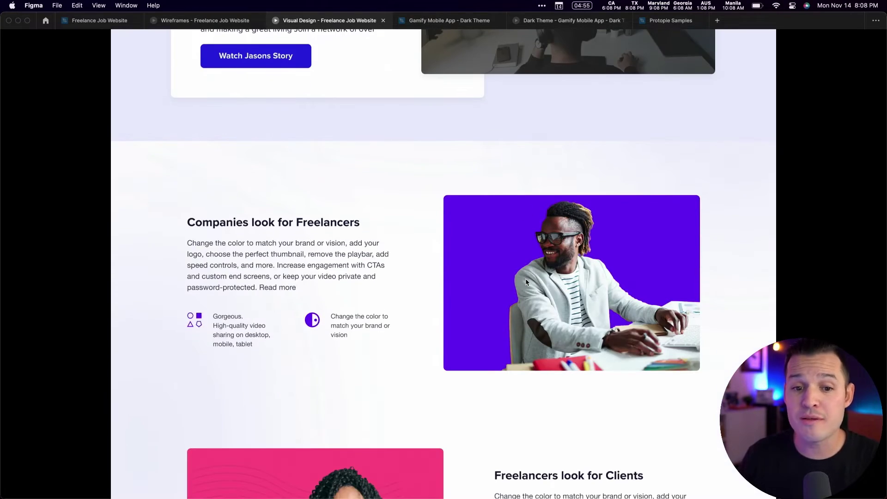
scroll(523, 288, down, 15)
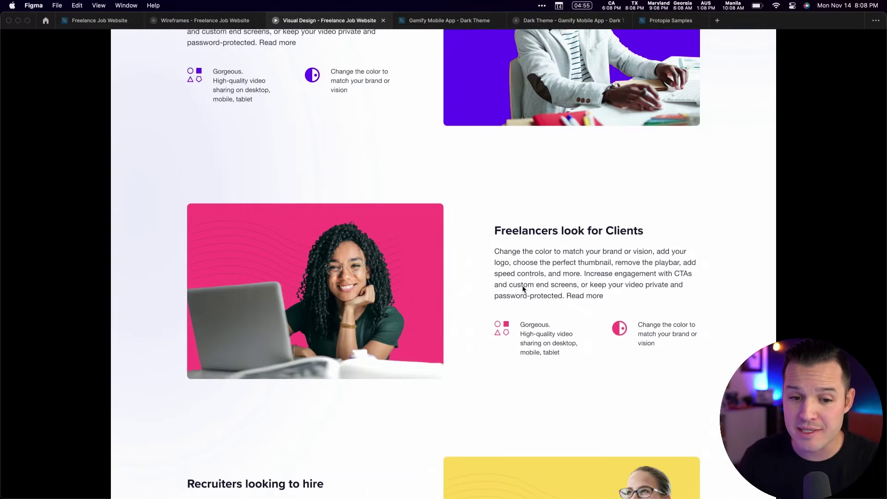
scroll(523, 289, down, 9)
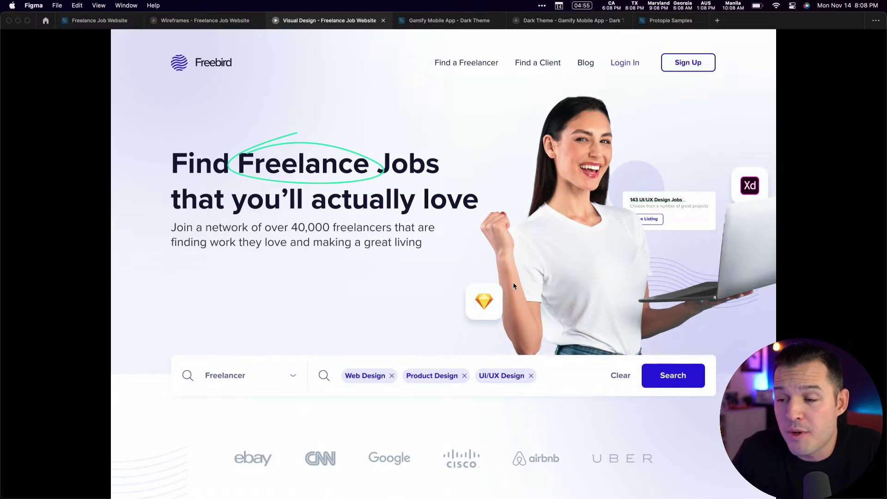
Open the Gamify Mobile App Dark Theme prototype in Figma.
click(431, 22)
click(334, 127)
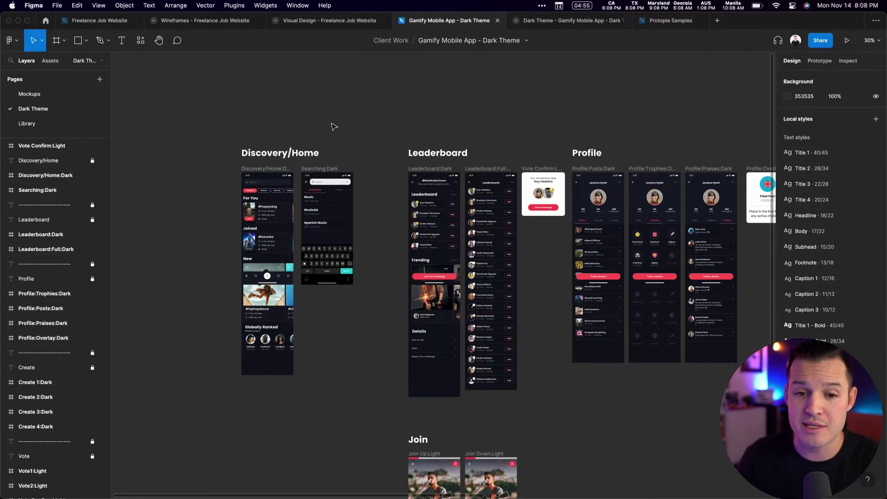
click(547, 29)
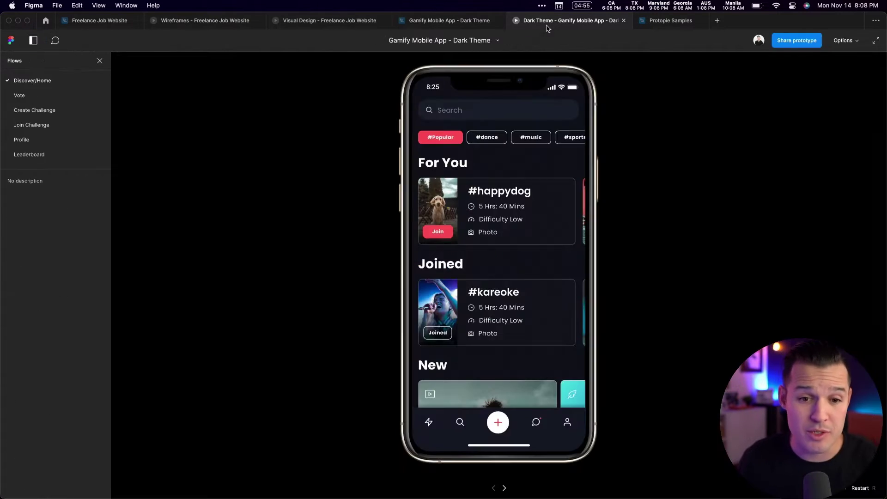
Swipe the For You carousel forward and back to the #happydog card.
drag(542, 142, 437, 155)
drag(531, 214, 370, 232)
drag(442, 223, 491, 233)
click(504, 261)
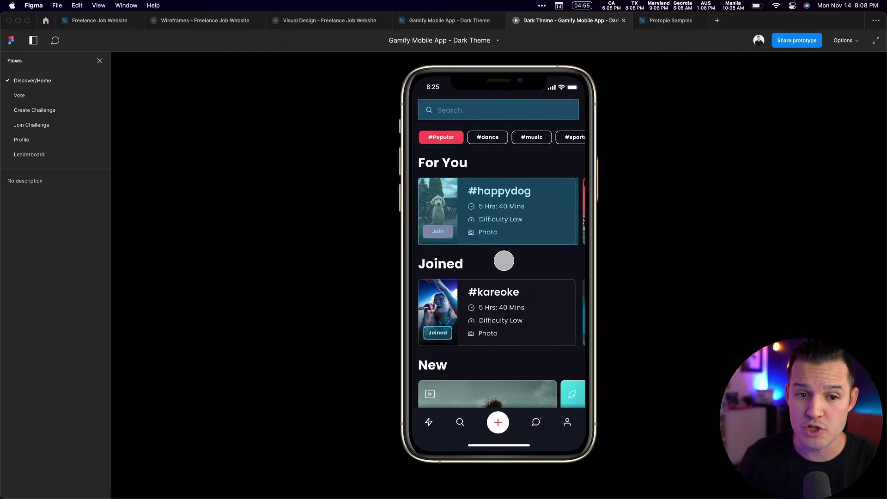
Open the search screen, then go back to the Discover/Home feed.
click(478, 111)
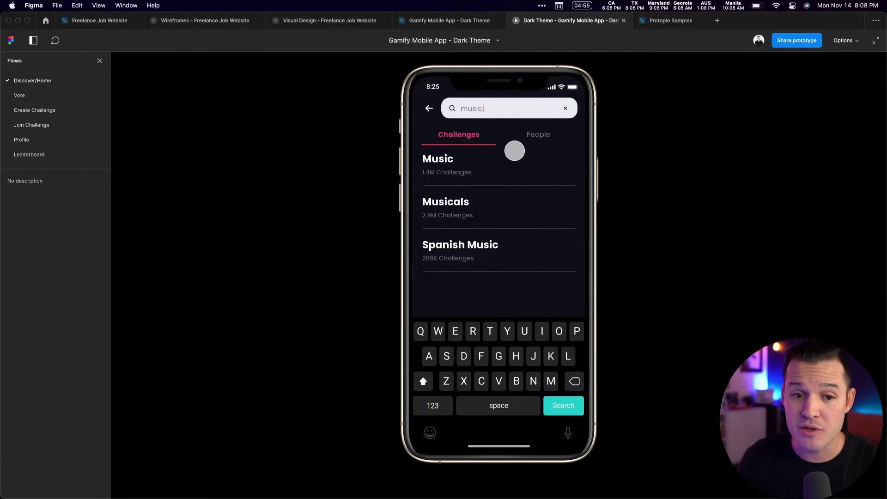
click(498, 109)
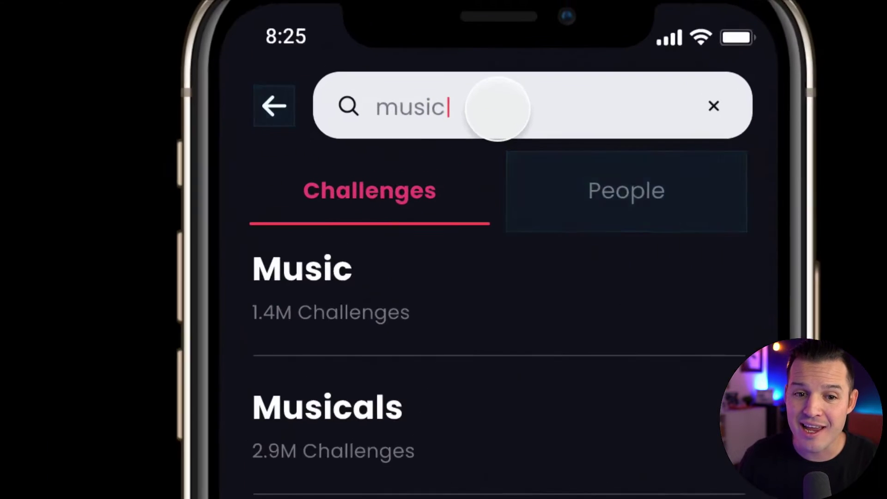
click(491, 108)
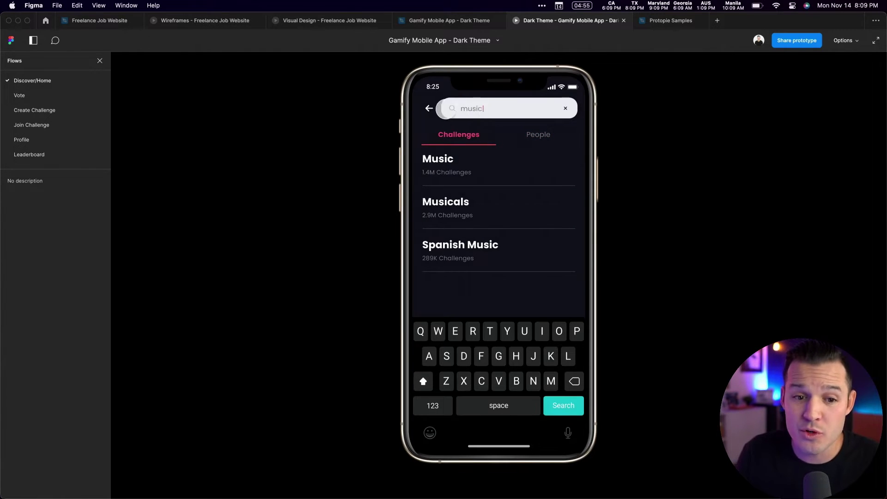
click(428, 109)
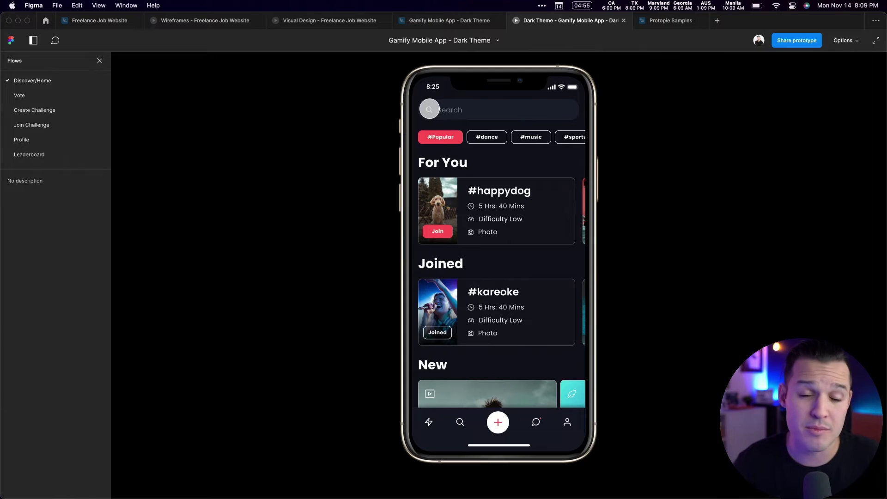
Swipe the #happydog carousel row once more, then switch to ProtoPie's Liquid Transition project.
drag(544, 214, 460, 217)
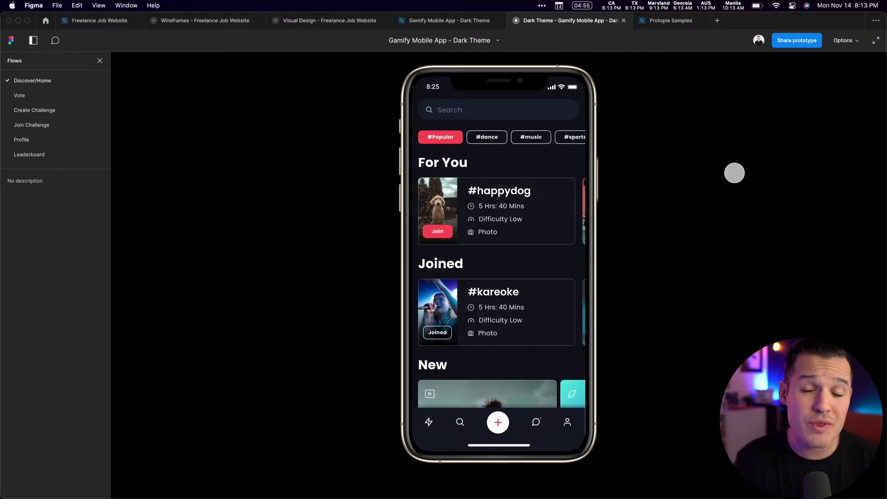
key(super+Tab)
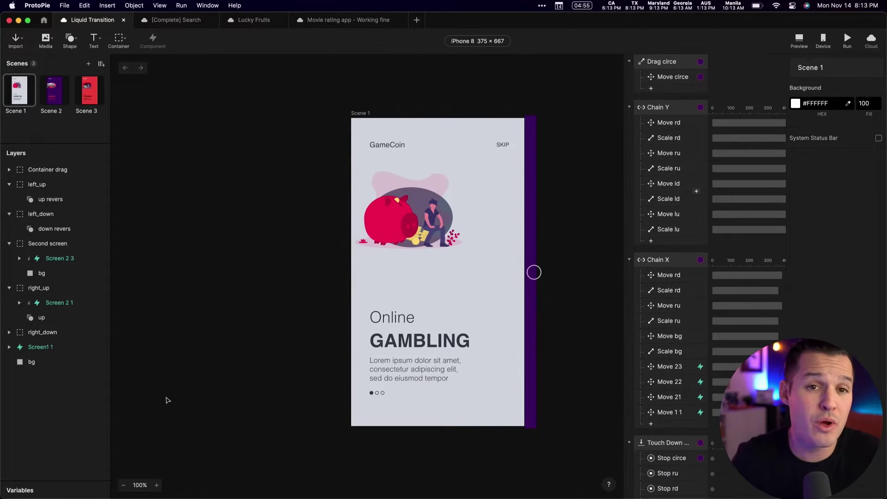
Preview the Liquid Transition prototype, then open Figma's Protopie Samples file.
click(60, 229)
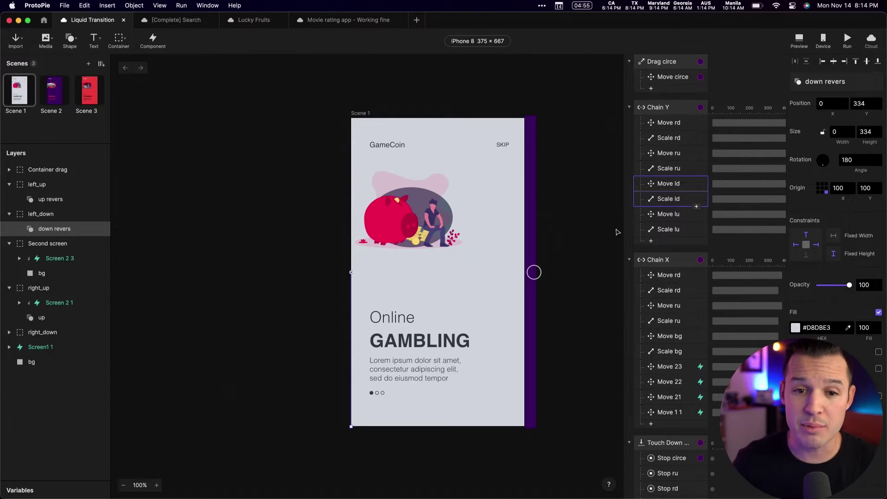
click(847, 41)
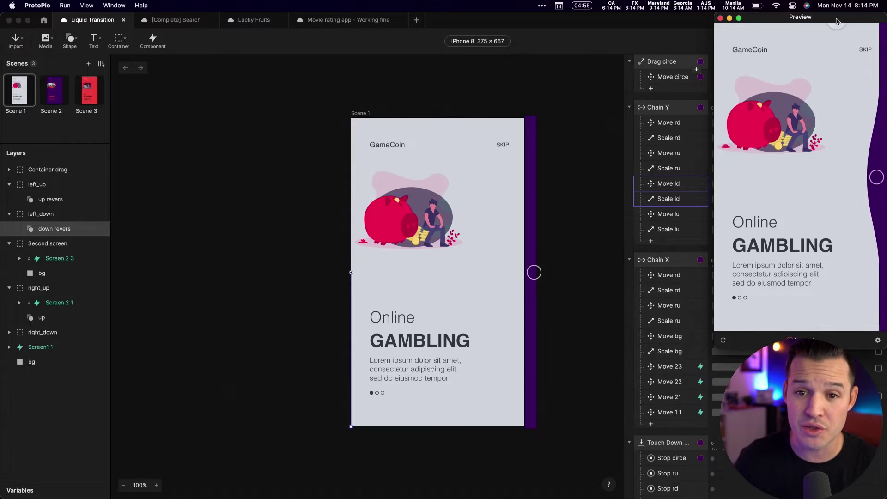
drag(470, 80, 479, 108)
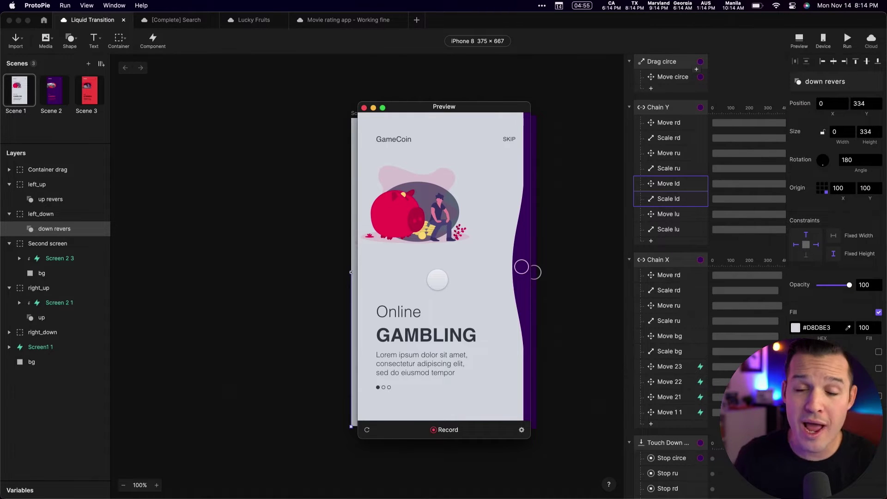
key(super+Tab)
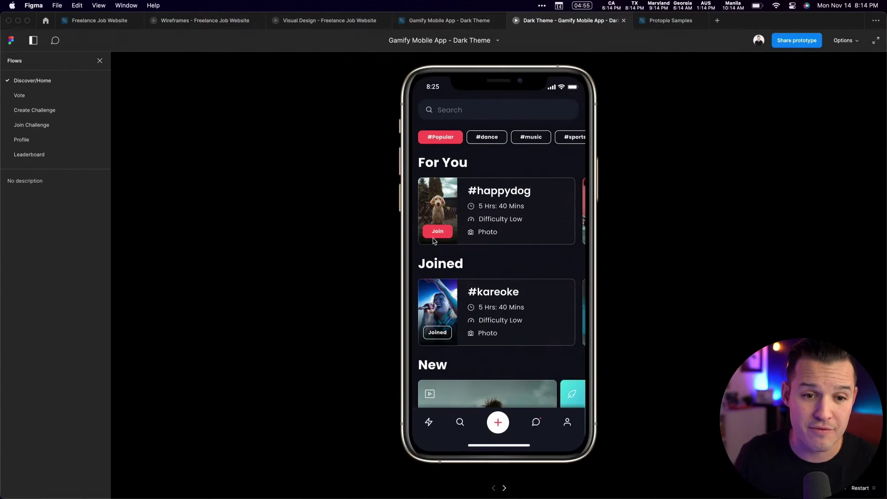
key(super+Tab)
click(661, 23)
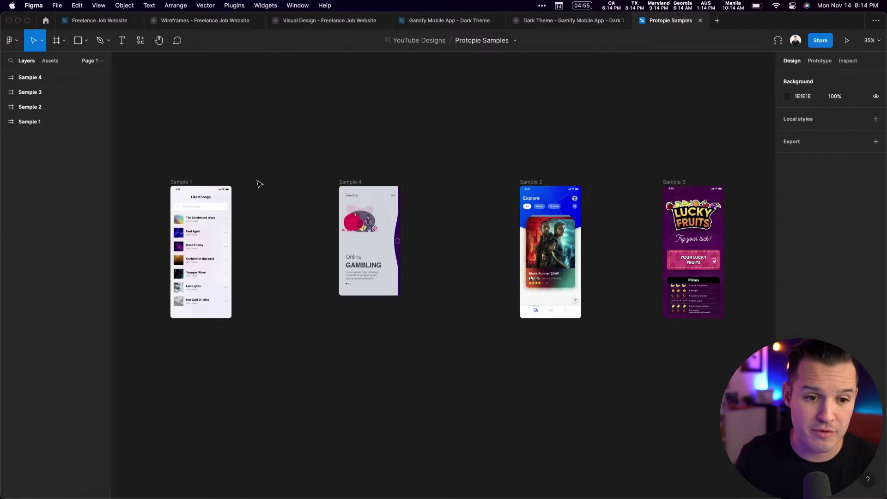
Zoom to the Sample 4 GameCoin frame, then return to the ProtoPie preview.
drag(341, 227, 343, 230)
key(shift+2)
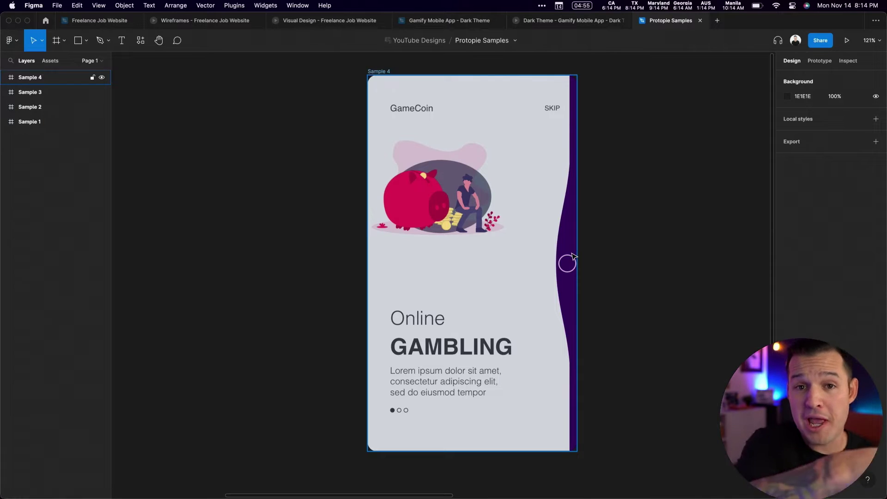
key(super+Tab)
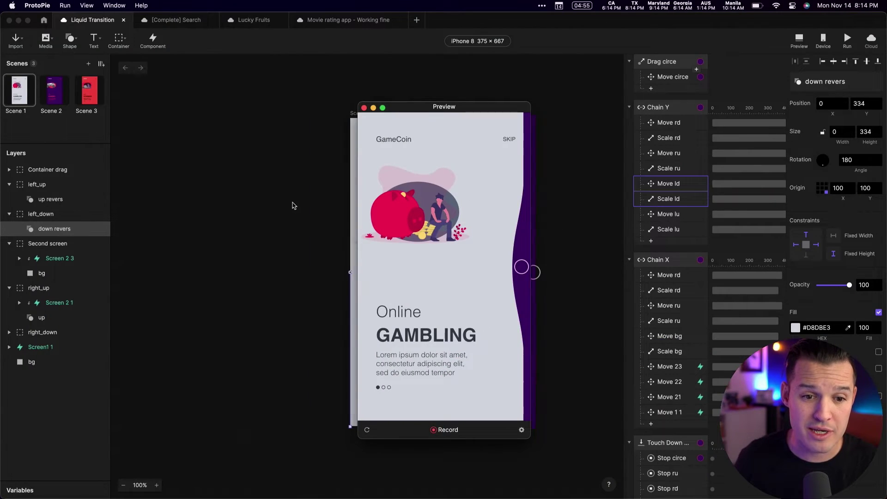
Drag the liquid edge to sweep through For GAMERS and And STRIMERS screens.
scroll(292, 206, right, 10)
drag(522, 268, 404, 254)
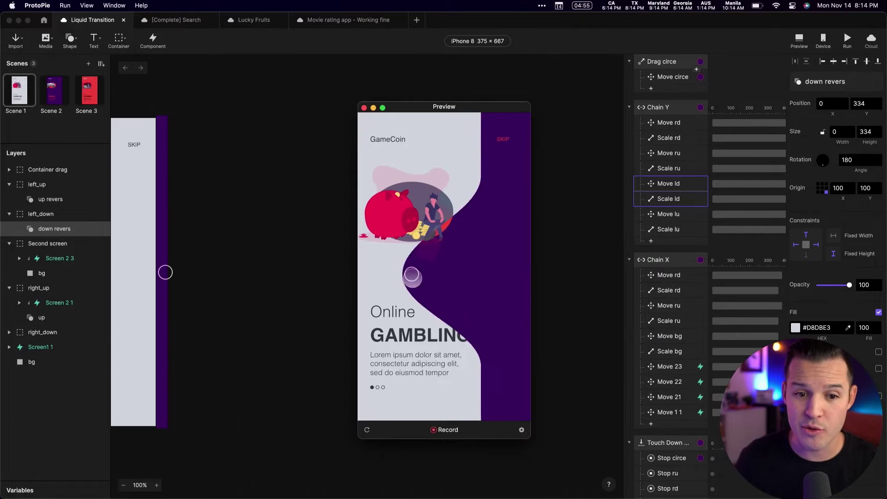
drag(523, 266, 406, 259)
drag(523, 264, 503, 326)
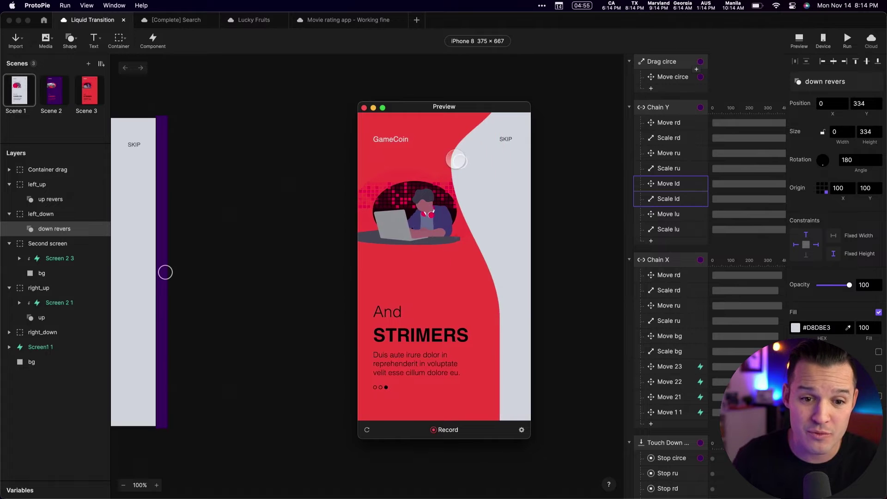
drag(457, 161, 458, 160)
Click the edge handle to advance through Online GAMBLING, For GAMERS and And STRIMERS.
click(521, 266)
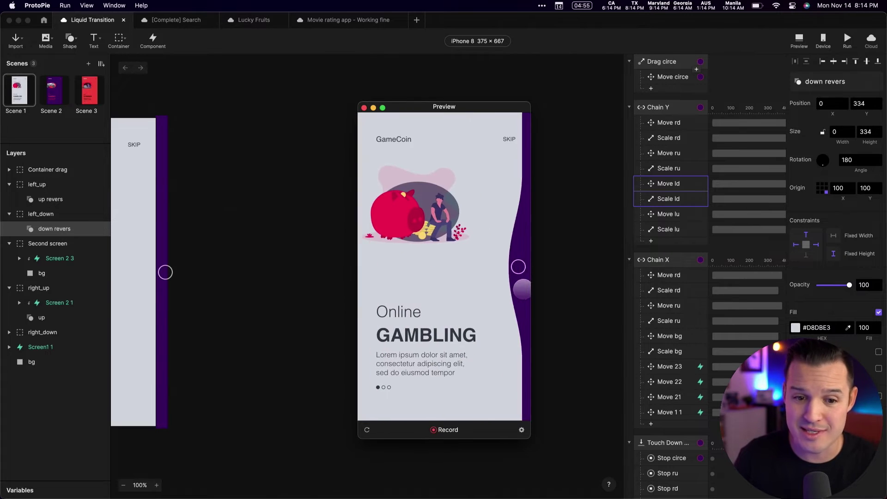
click(522, 266)
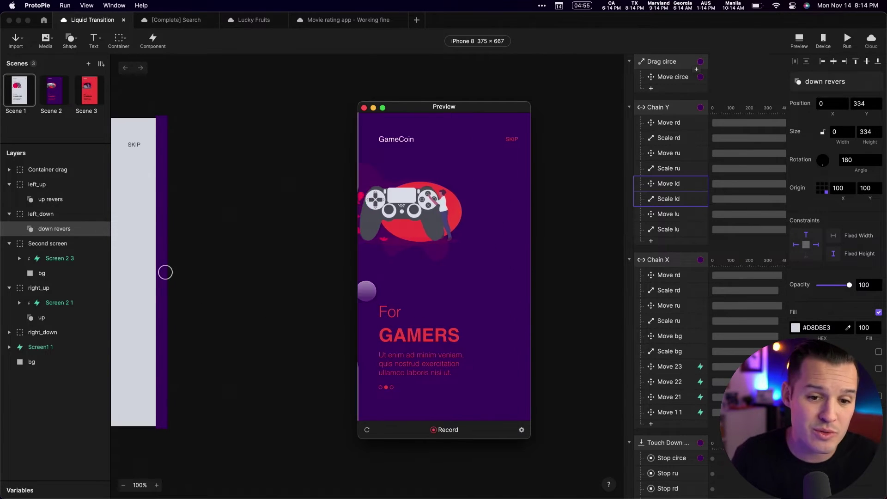
click(519, 267)
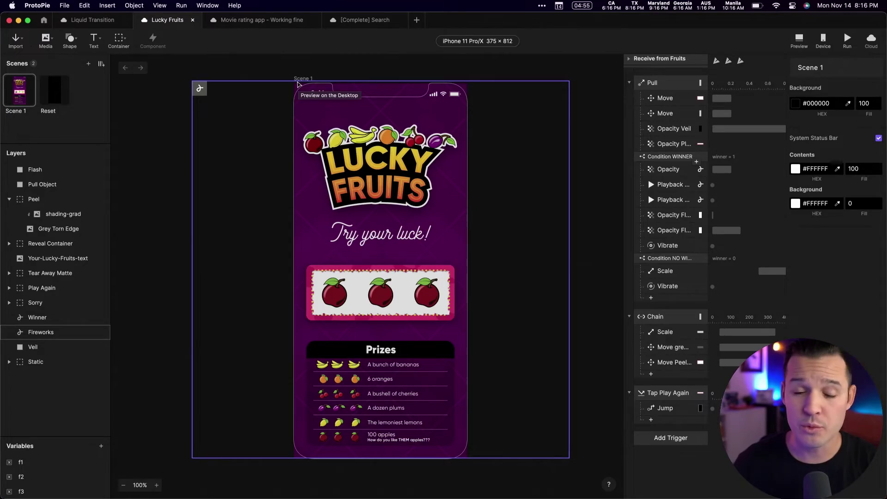
Play Lucky Fruits in Preview, peeling the sticker and replaying, then preview the Movie rating app.
click(594, 181)
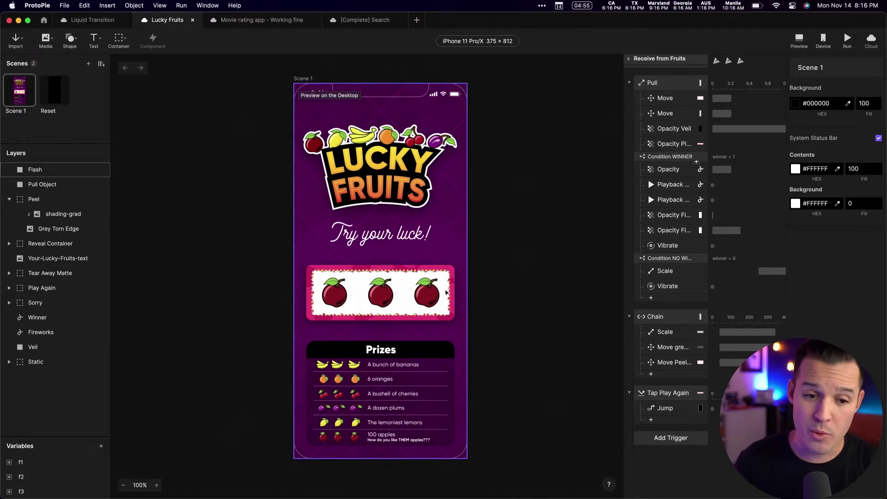
click(800, 41)
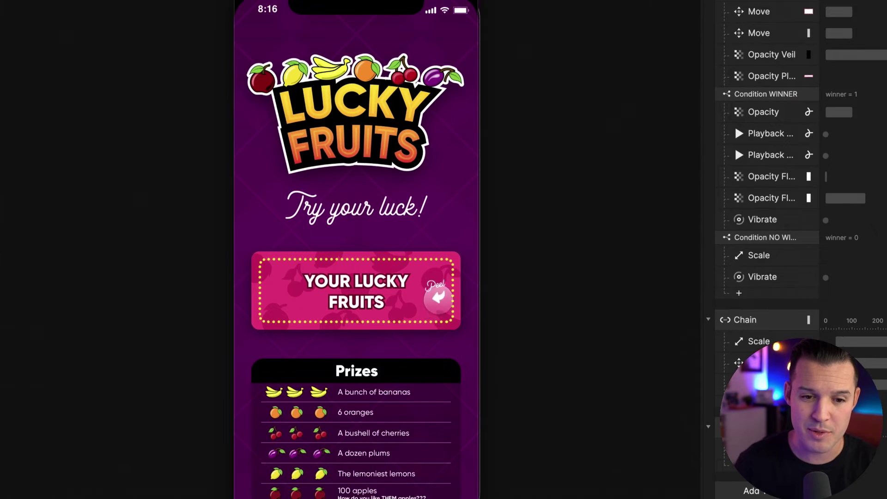
drag(434, 312, 234, 302)
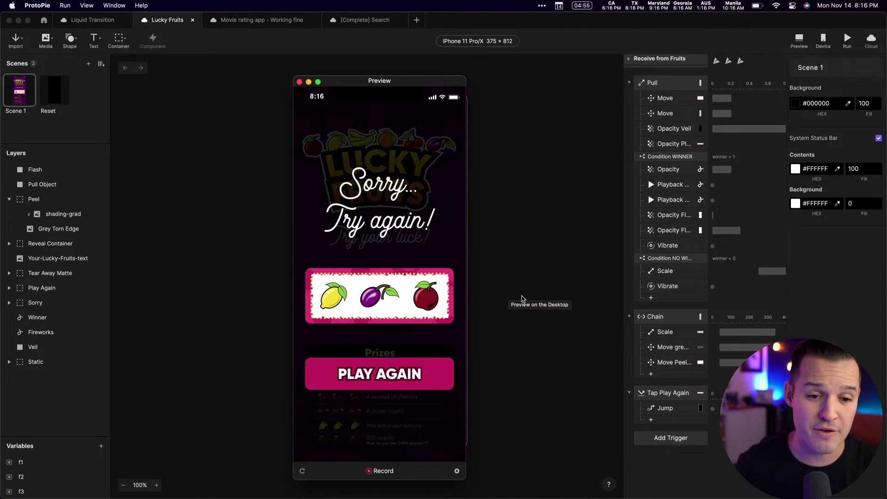
click(400, 383)
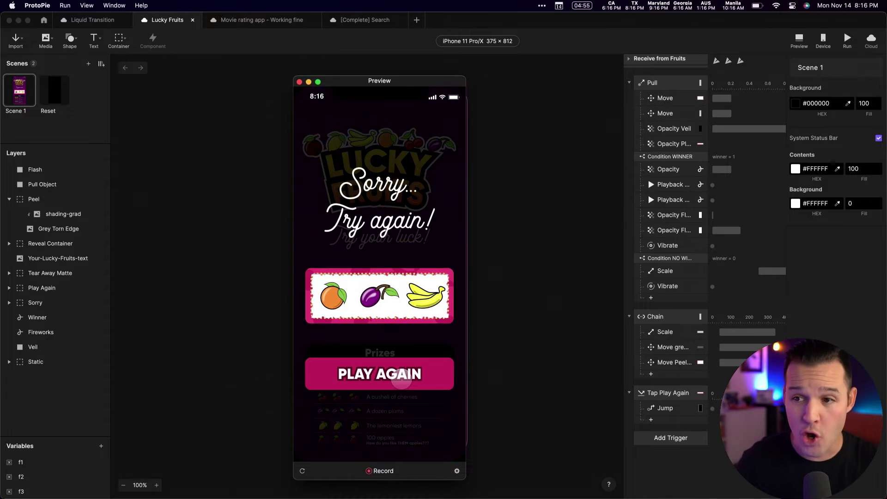
click(267, 21)
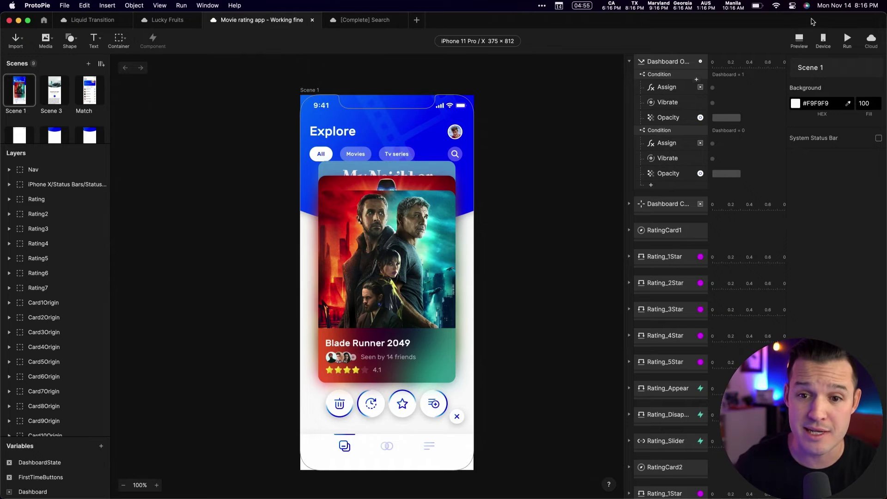
key(super+p)
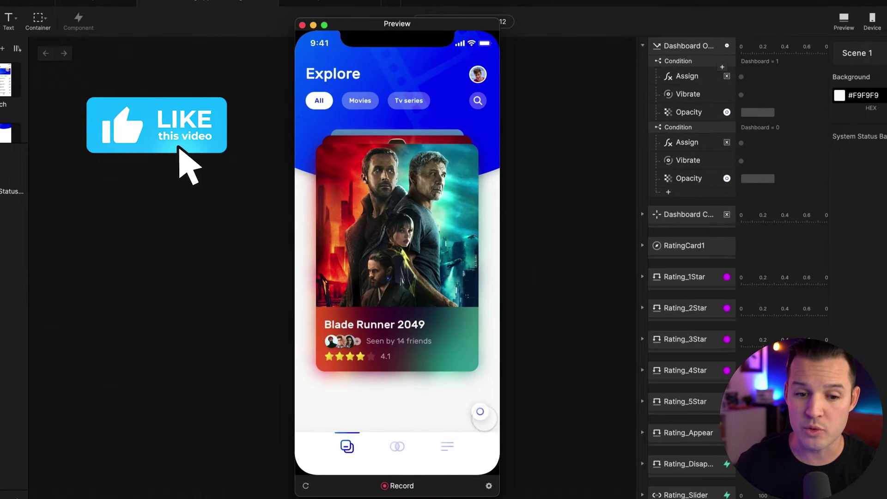
Toggle the floating action buttons and swipe the Blade Runner 2049 card in Preview.
click(480, 411)
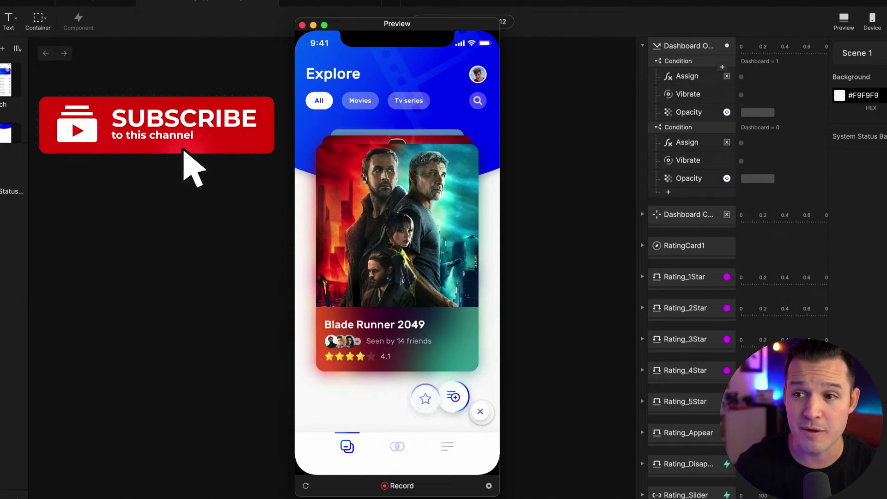
click(480, 412)
mouse_move(430, 329)
mouse_down()
mouse_move(388, 329)
mouse_move(425, 329)
mouse_move(391, 329)
mouse_move(418, 326)
mouse_up()
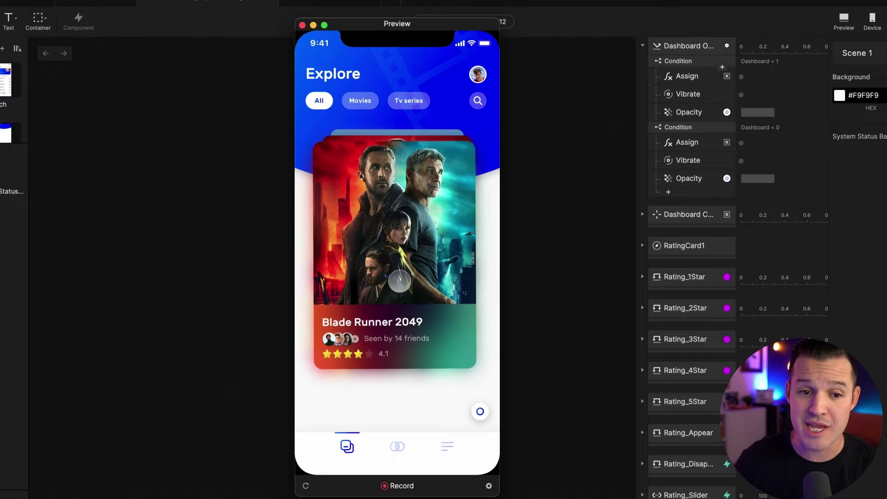
drag(403, 283, 416, 122)
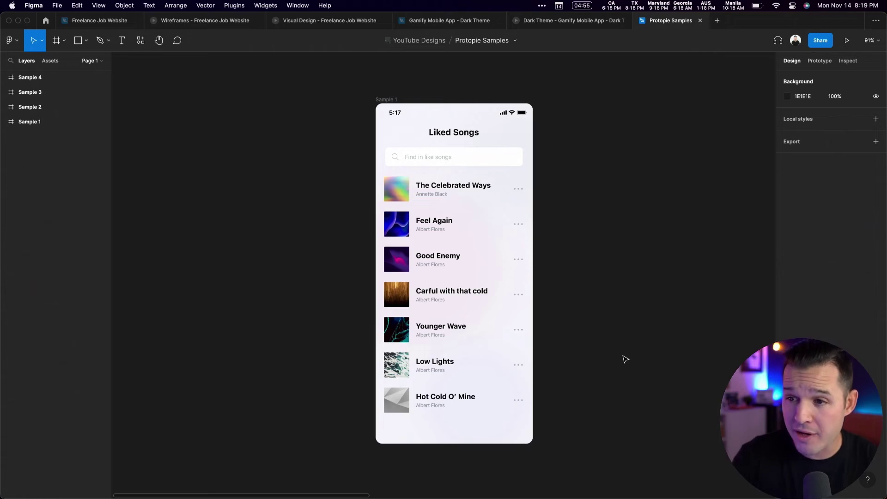
Run the ProtoPie plugin from quick actions and frame Sample 1 Liked Songs for export.
drag(400, 146, 665, 382)
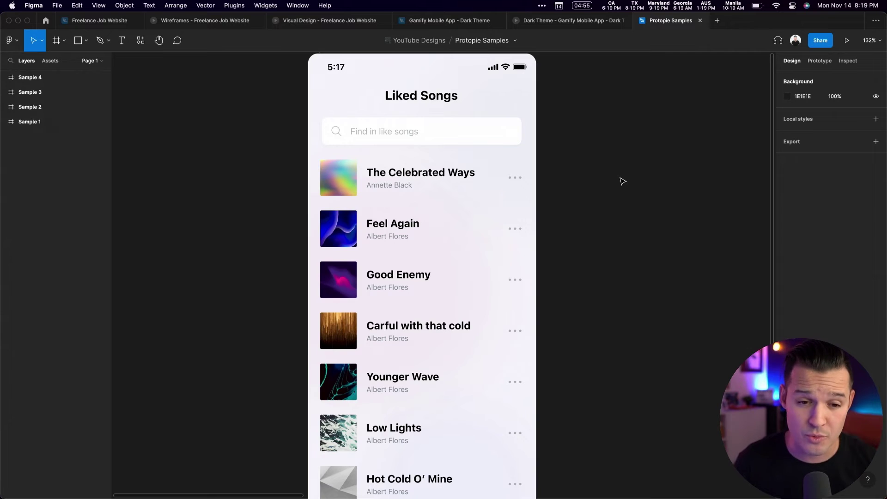
key(minus)
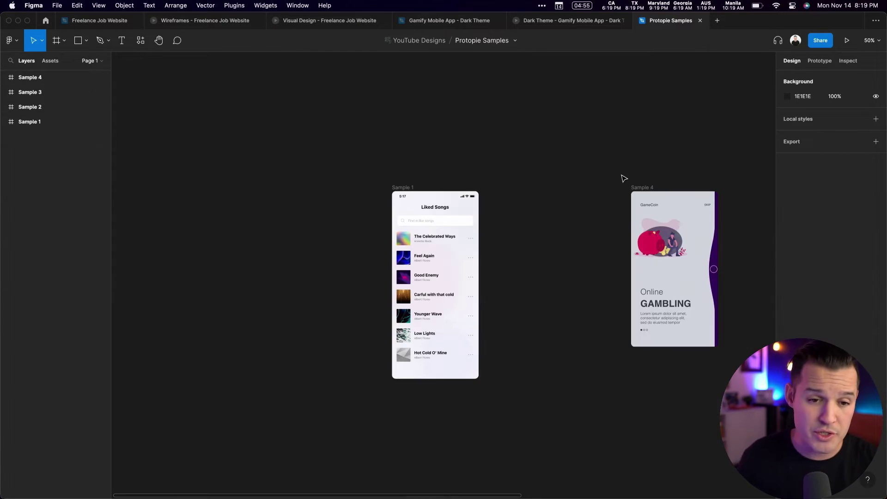
key(ctrl+slash)
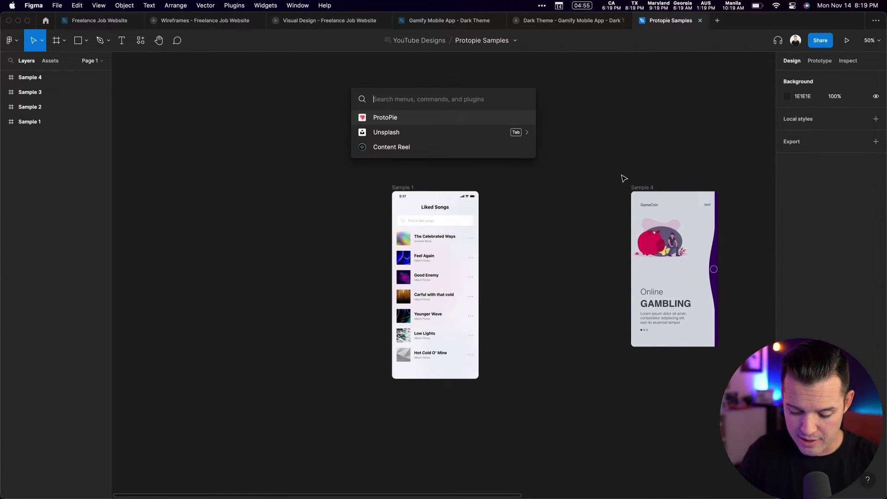
text(pro)
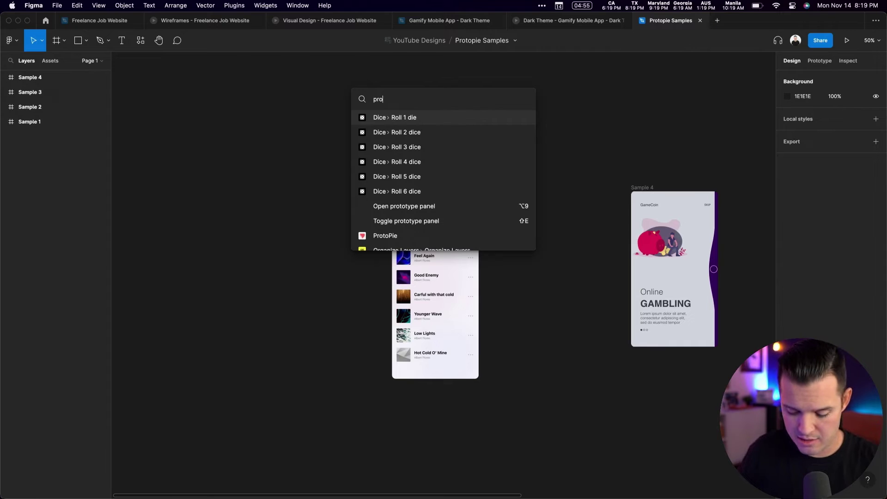
text(topi)
key(Return)
drag(345, 172, 517, 370)
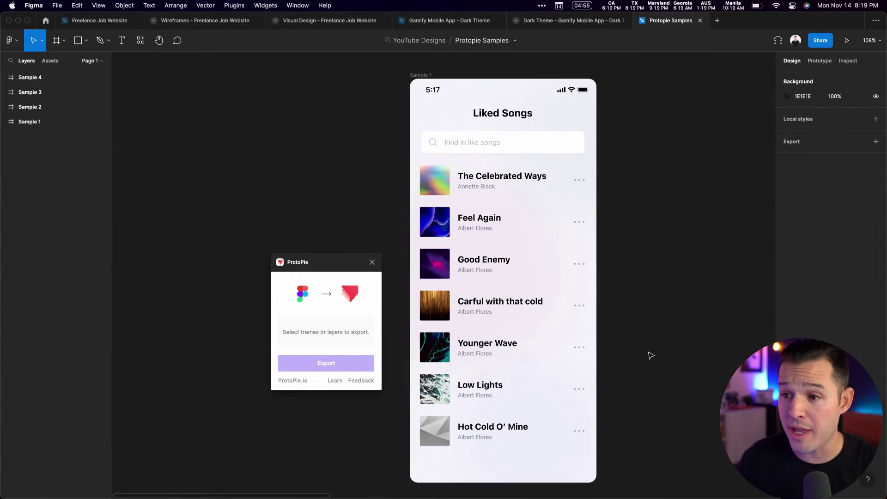
drag(331, 264, 279, 201)
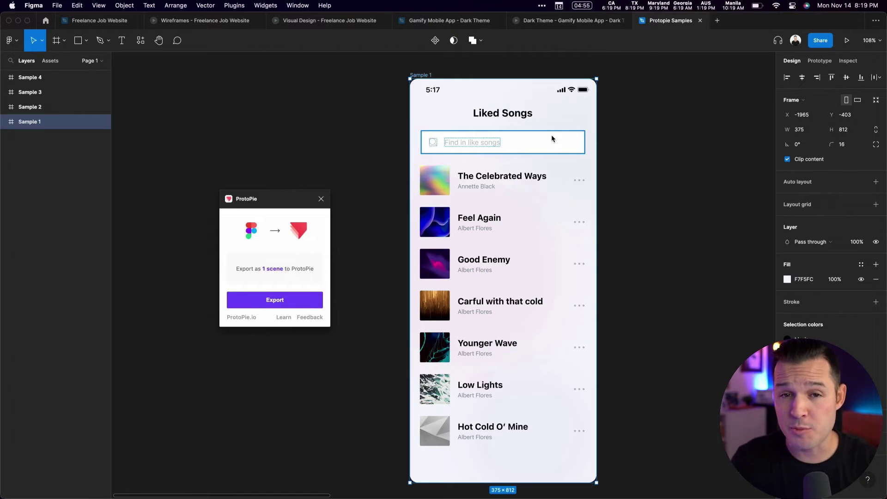
key(super+Tab)
Export Sample 1 into a new Untitled ProtoPie project and check it in Preview.
click(537, 21)
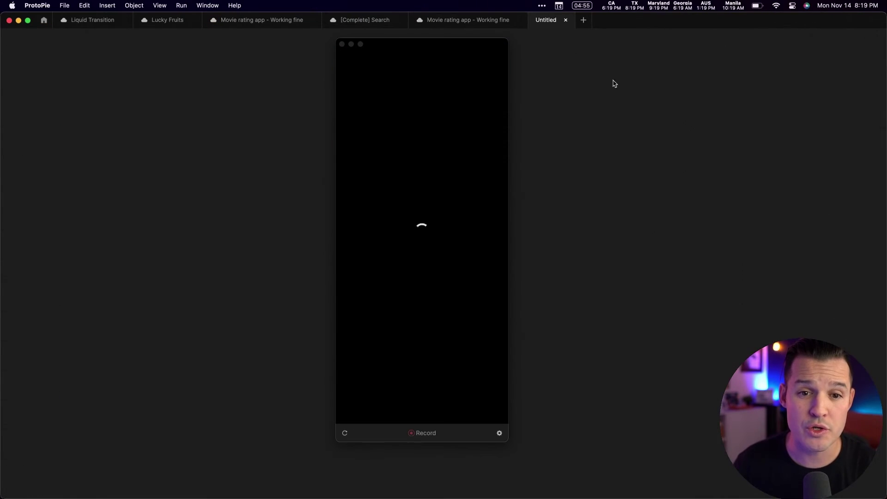
click(342, 44)
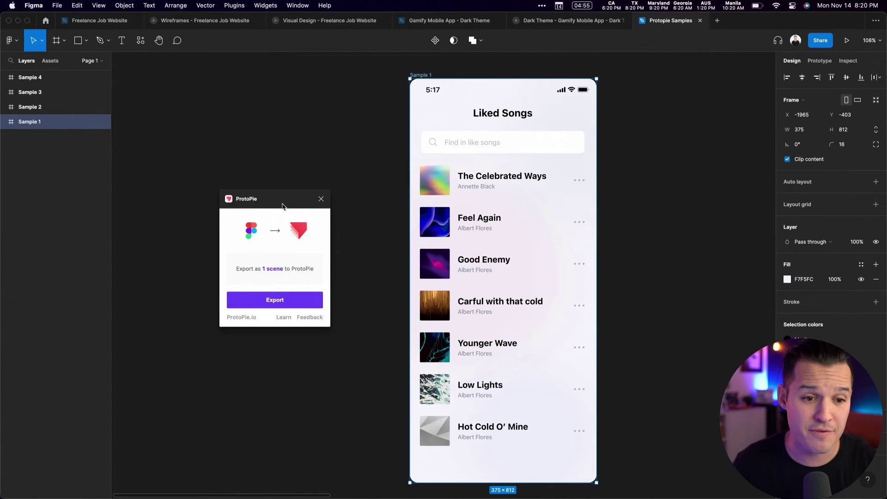
drag(423, 79, 424, 71)
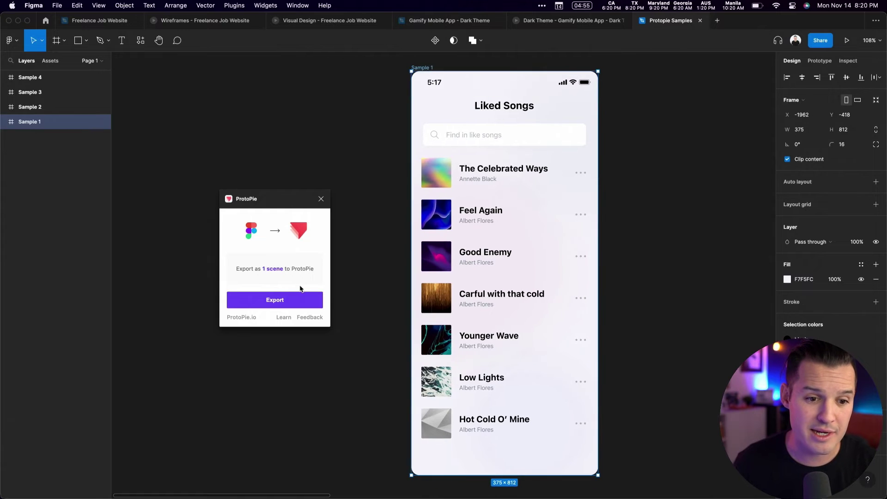
click(287, 299)
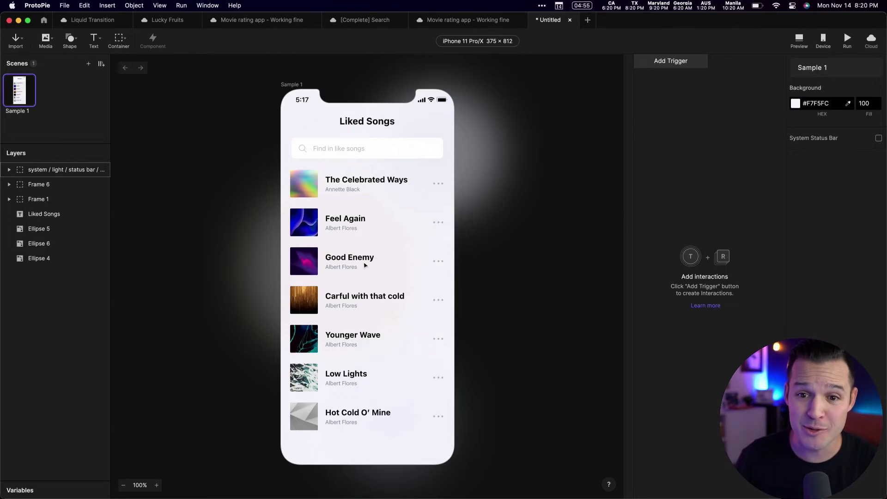
click(806, 37)
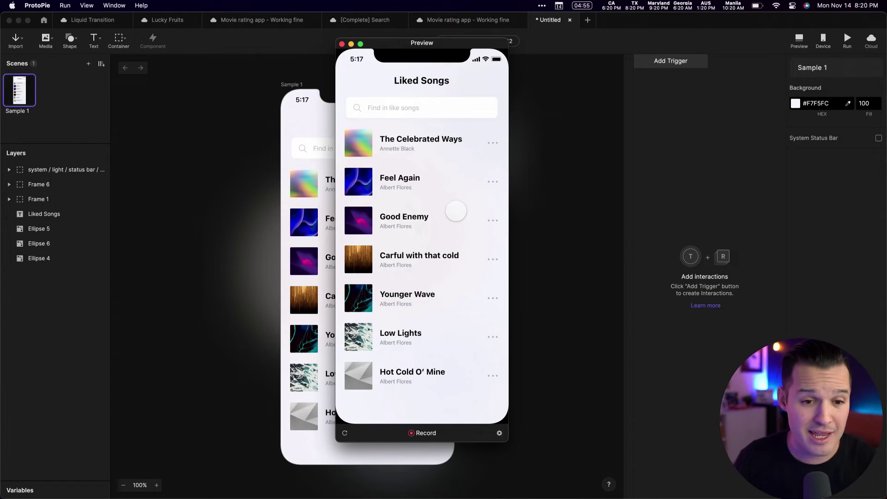
click(342, 44)
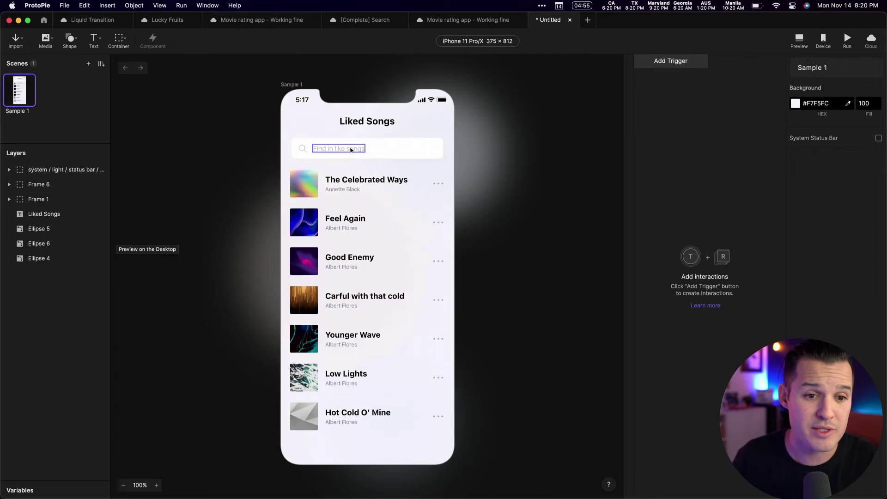
Insert an Input layer and size it over the search bar, right of the search icon.
click(108, 5)
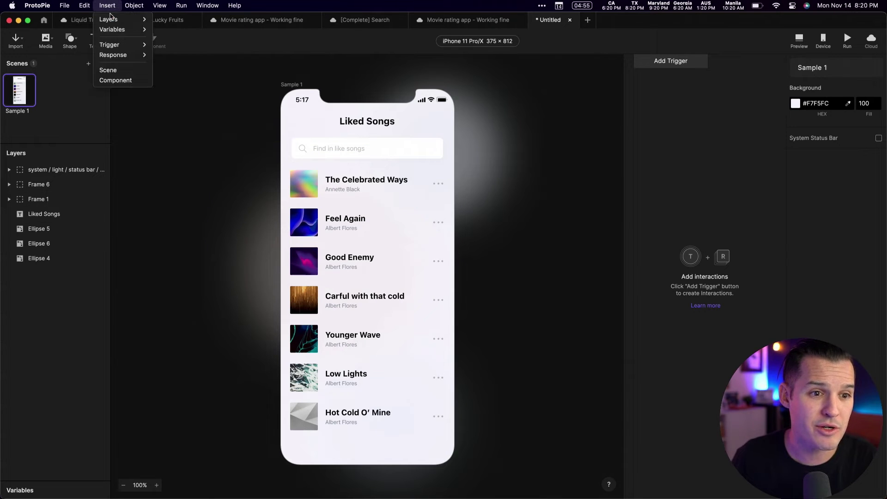
mouse_move(113, 19)
click(220, 131)
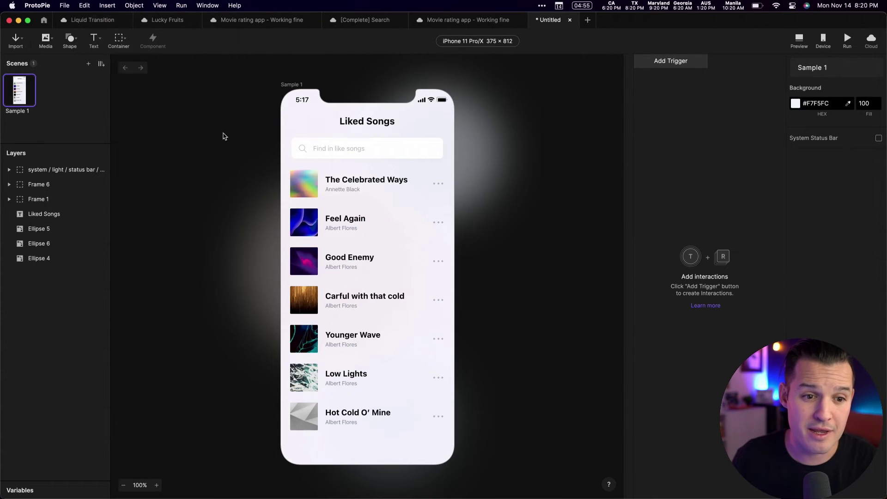
drag(315, 141, 442, 157)
drag(395, 140, 395, 138)
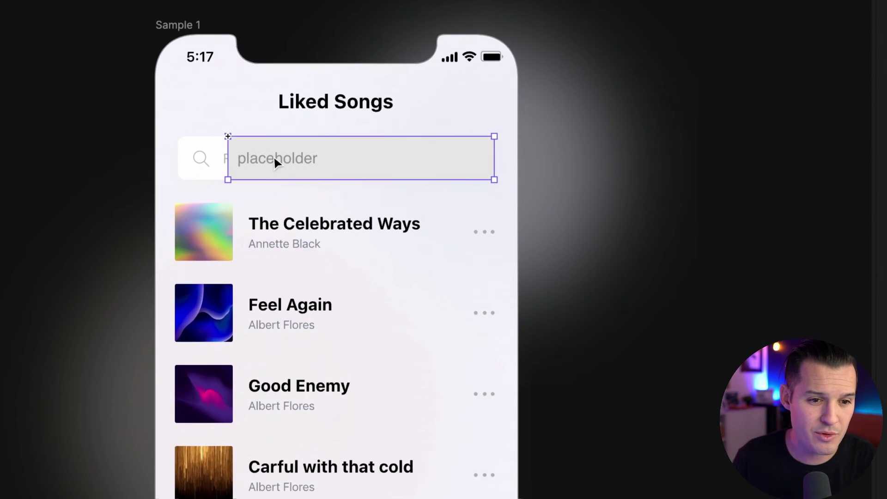
mouse_move(229, 158)
mouse_down()
mouse_move(397, 157)
mouse_move(219, 161)
mouse_up()
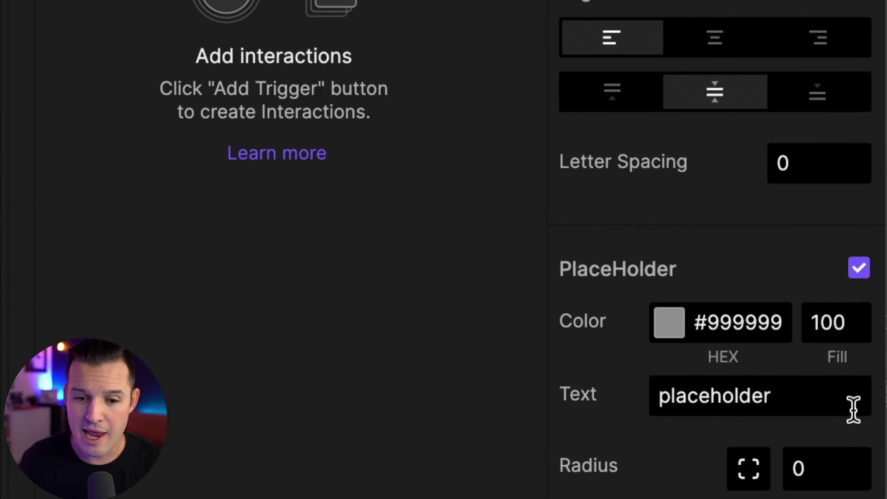
Set the input's placeholder text to 'Find songs'.
click(781, 408)
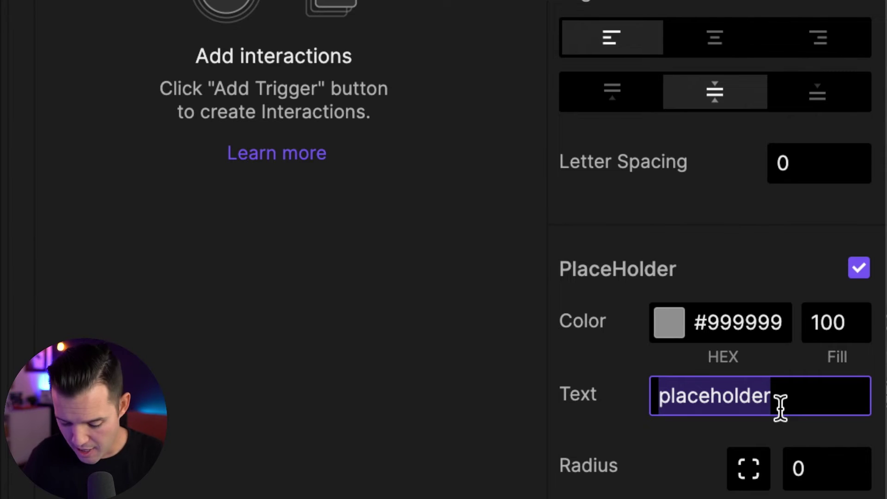
text(Find songs)
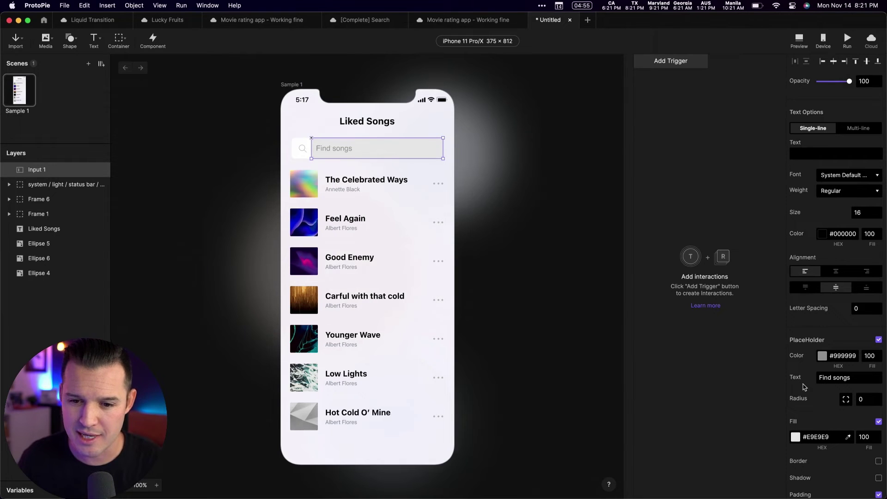
scroll(808, 385, down, 5)
scroll(810, 388, up, 6)
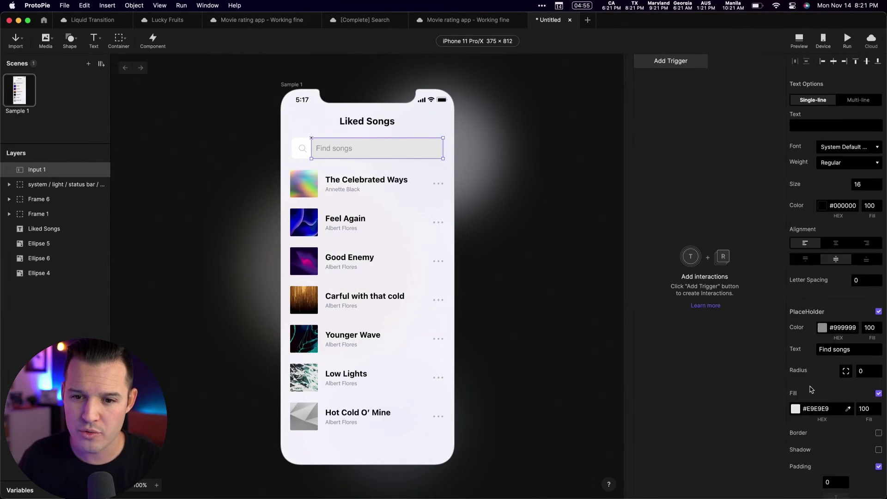
scroll(811, 389, up, 3)
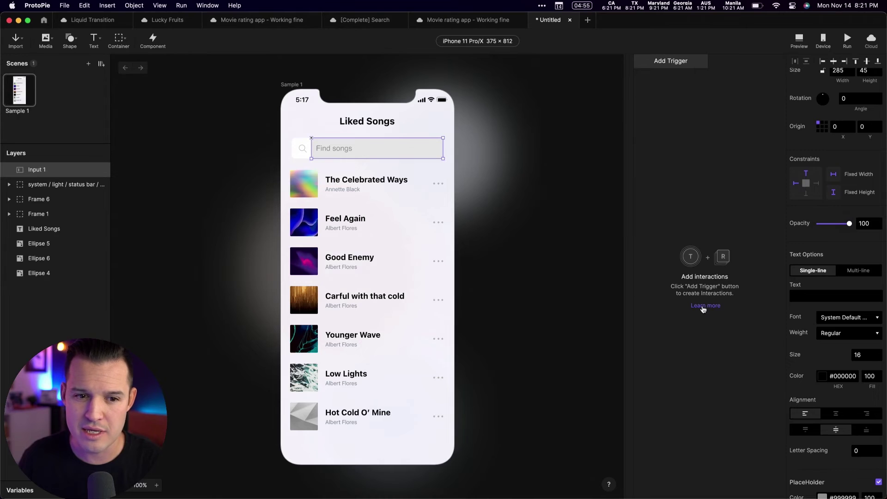
Give the Input 1 field a white #FFFFFF fill.
click(539, 185)
click(324, 147)
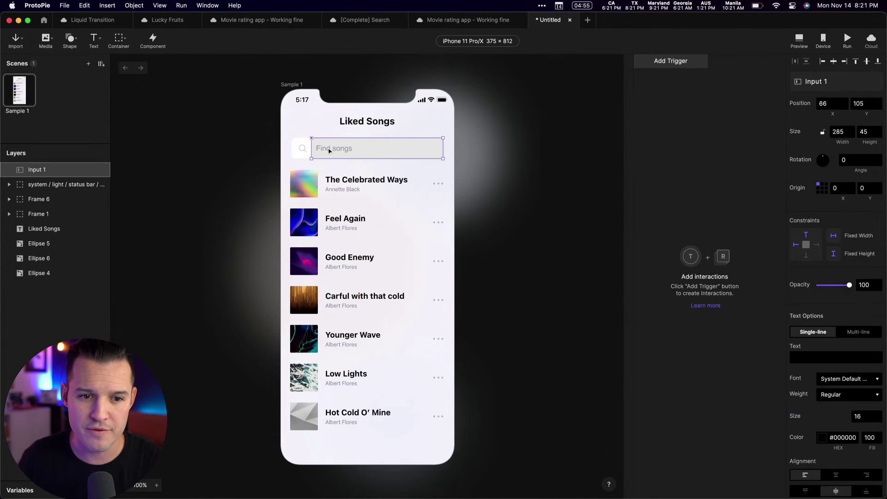
scroll(822, 328, down, 3)
scroll(823, 329, down, 5)
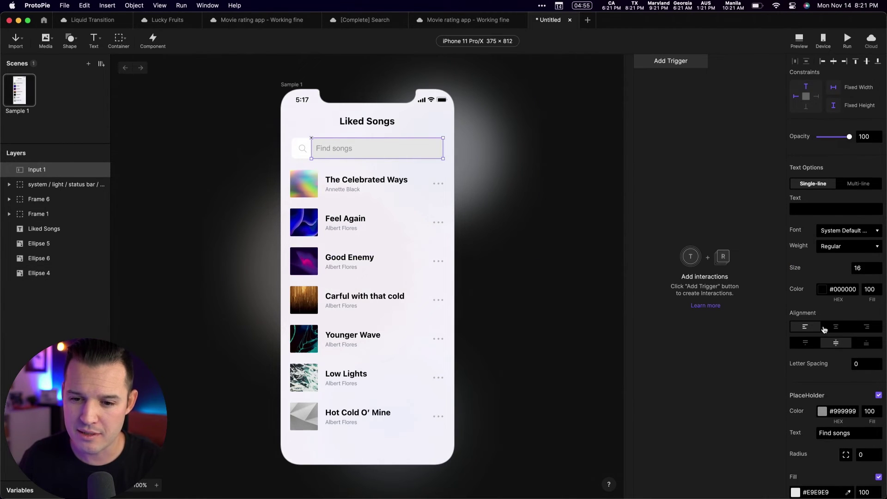
click(796, 392)
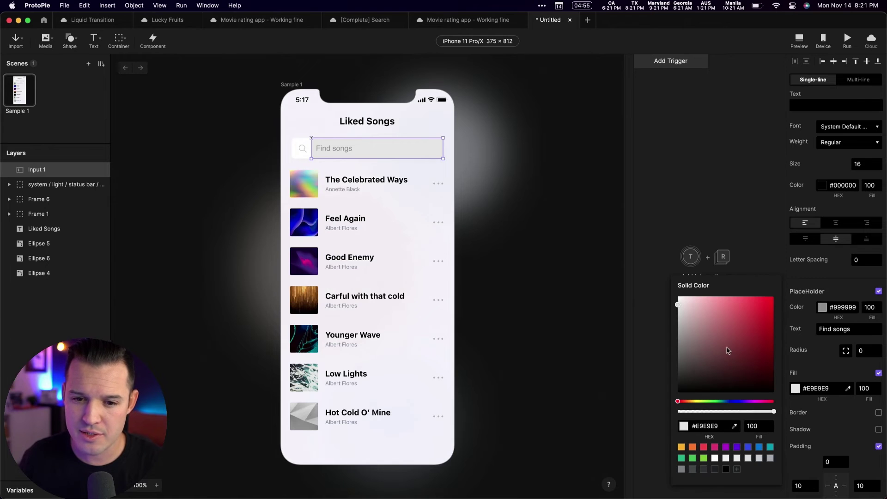
drag(734, 356, 625, 254)
click(521, 186)
click(519, 186)
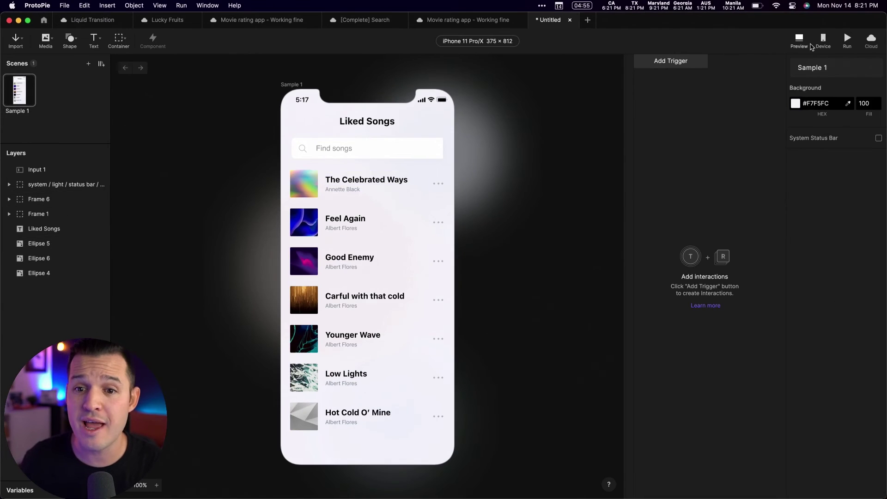
Try typing in the Find songs field in Preview, then show the ProtoPie Player QR code.
click(800, 44)
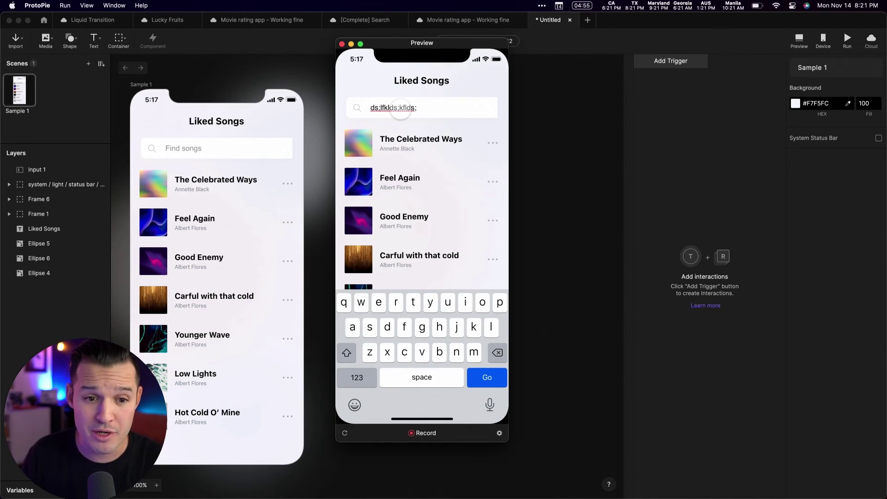
click(342, 44)
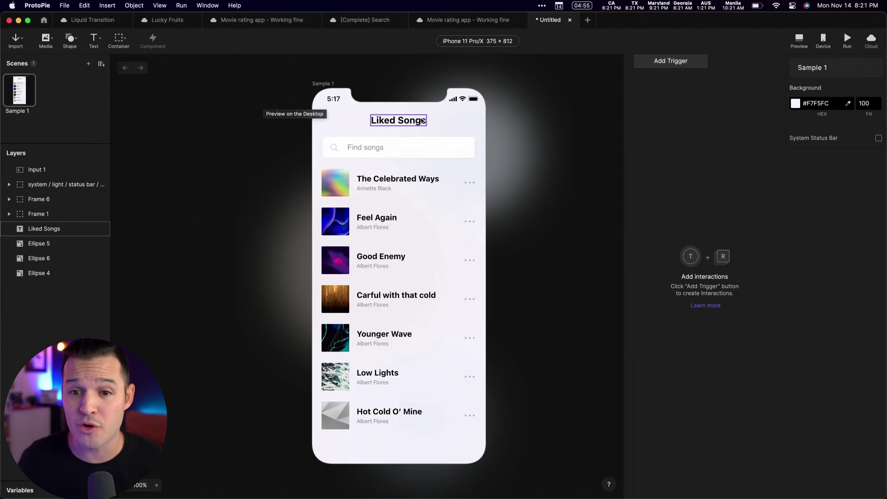
key(ctrl+Up)
key(Escape)
click(824, 40)
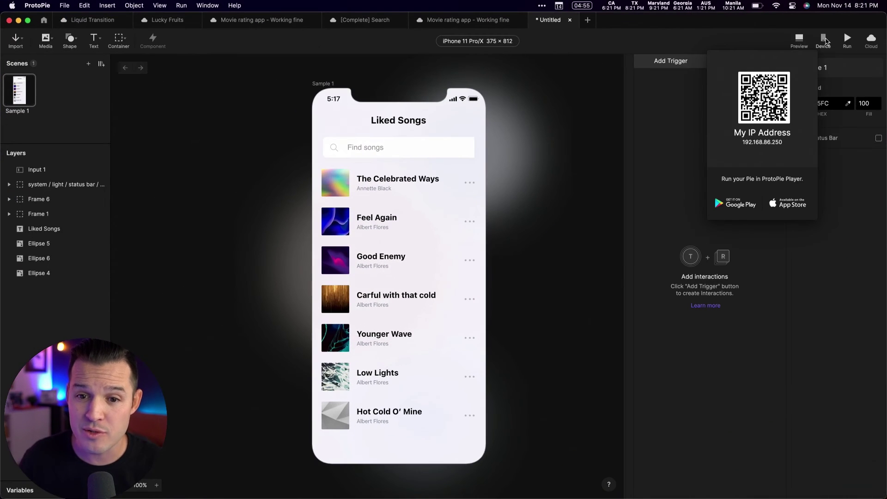